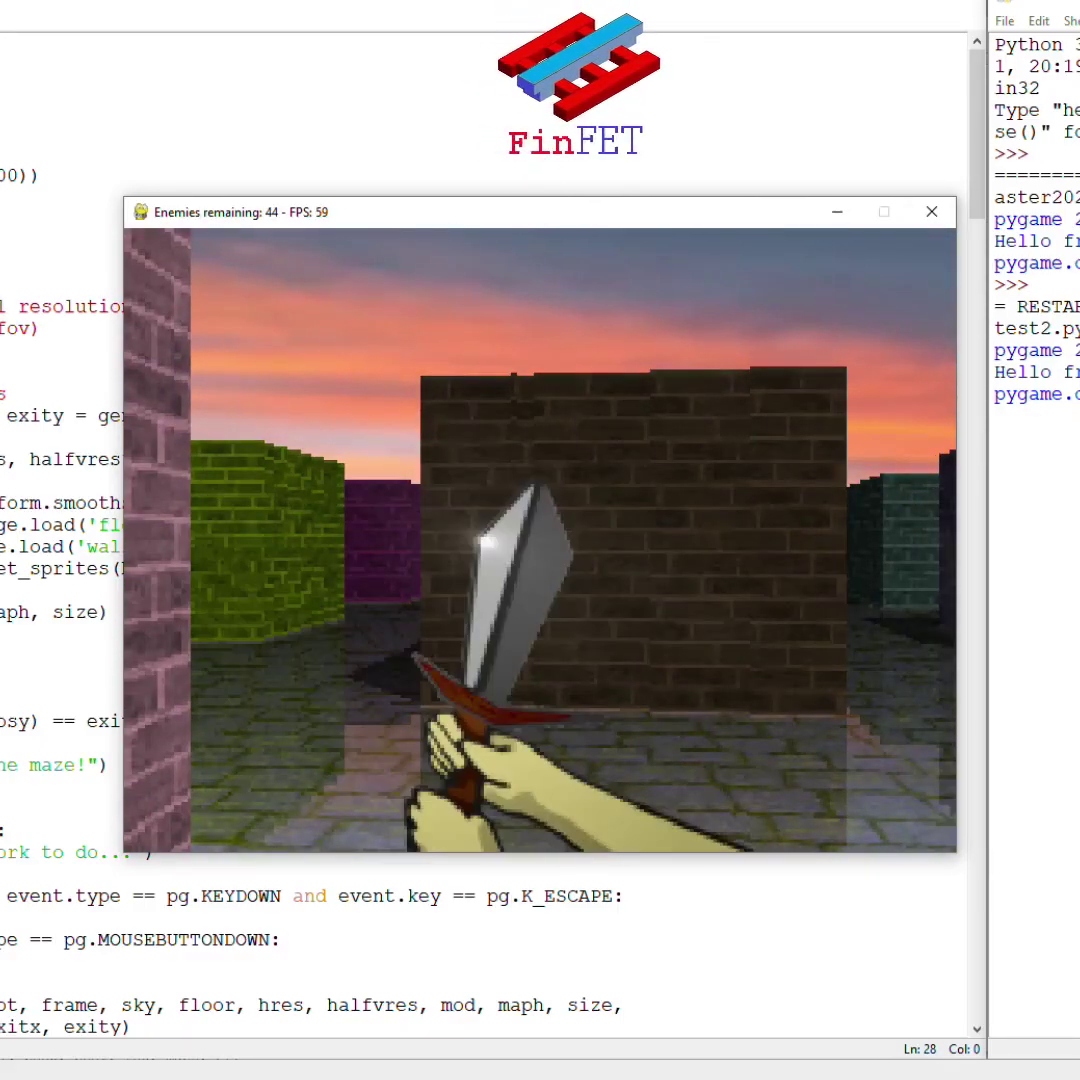
Add rotv = 0 and pass rotv through the movement call
key("Escape")
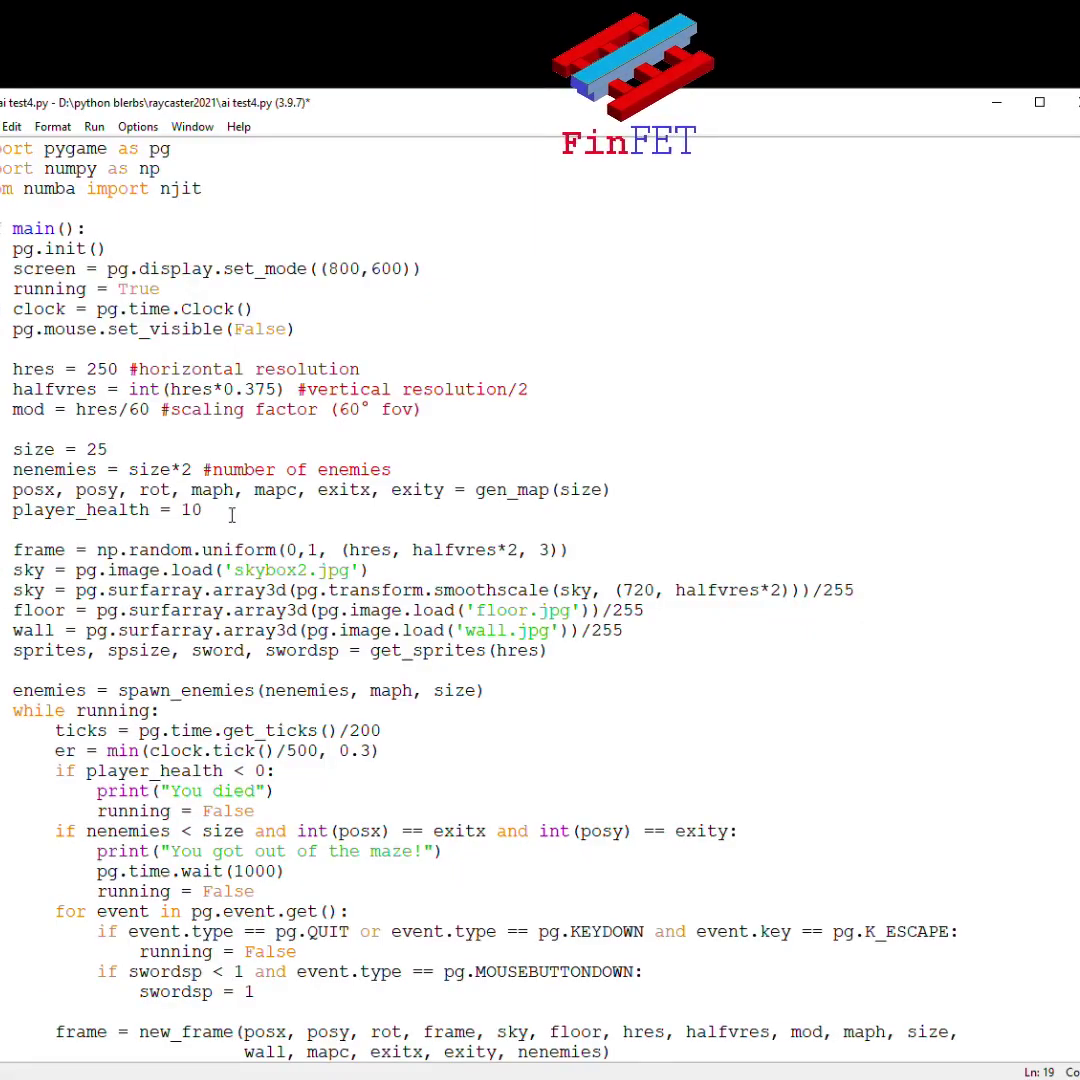
key("Return")
type("rotv = 0")
scroll(231, 514, "down", 15)
left_click(218, 550)
type(", er")
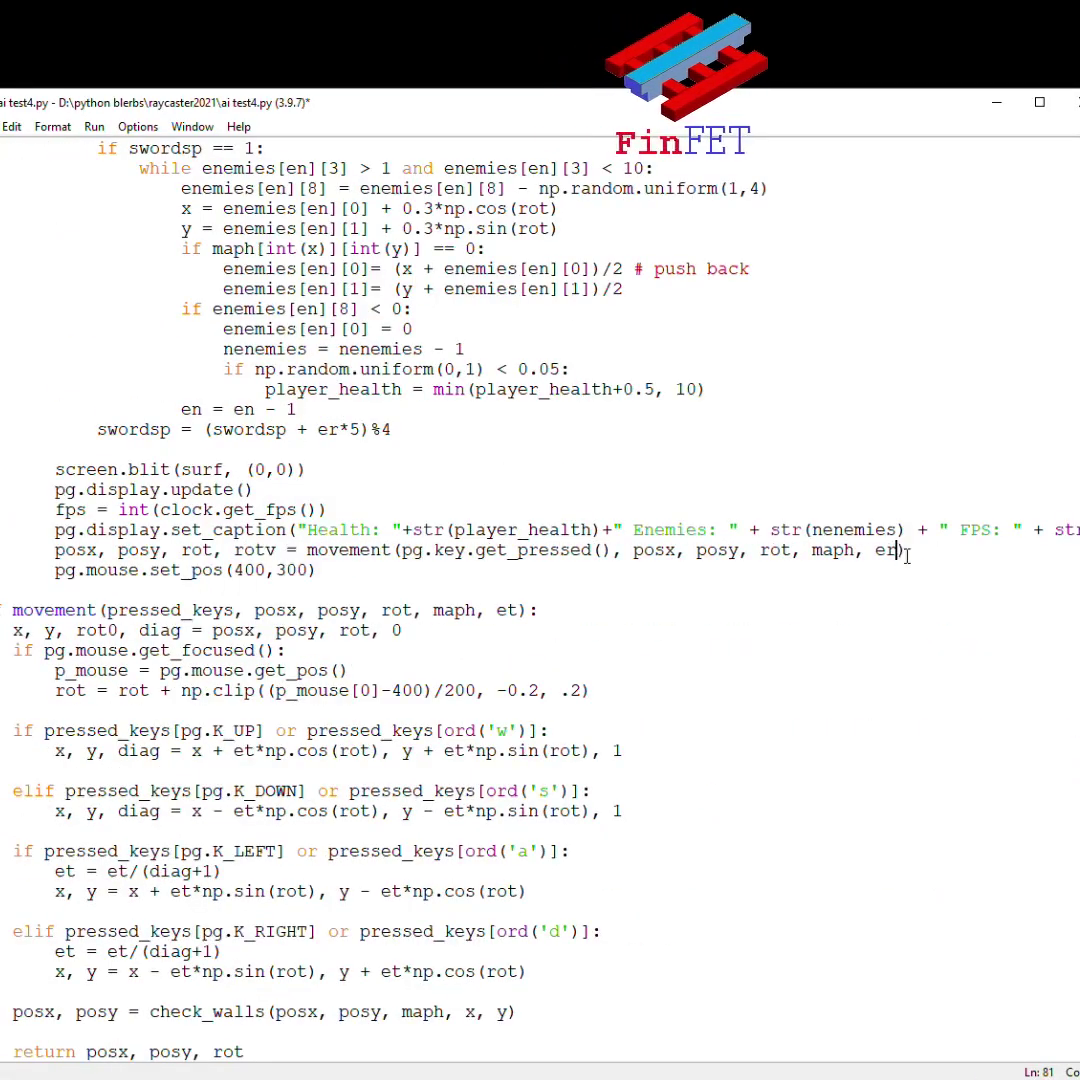
type(", rotv")
scroll(500, 500, "down", 3)
Add a clipped rotv line from vertical mouse offset and add offset to the sky scale
left_click(142, 510)
key("ctrl+v")
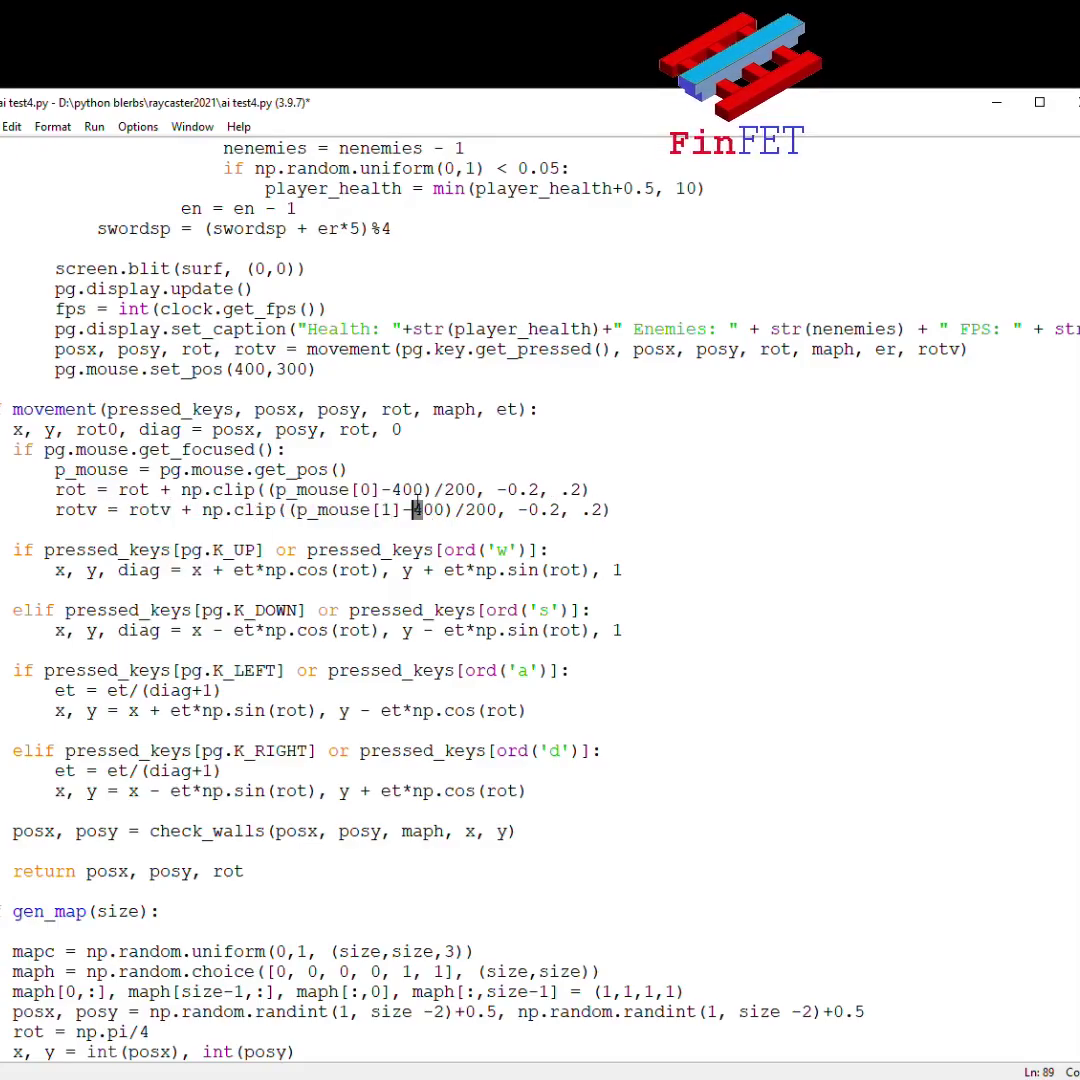
type("3")
left_click(623, 511)
key("Return")
type("(rotv")
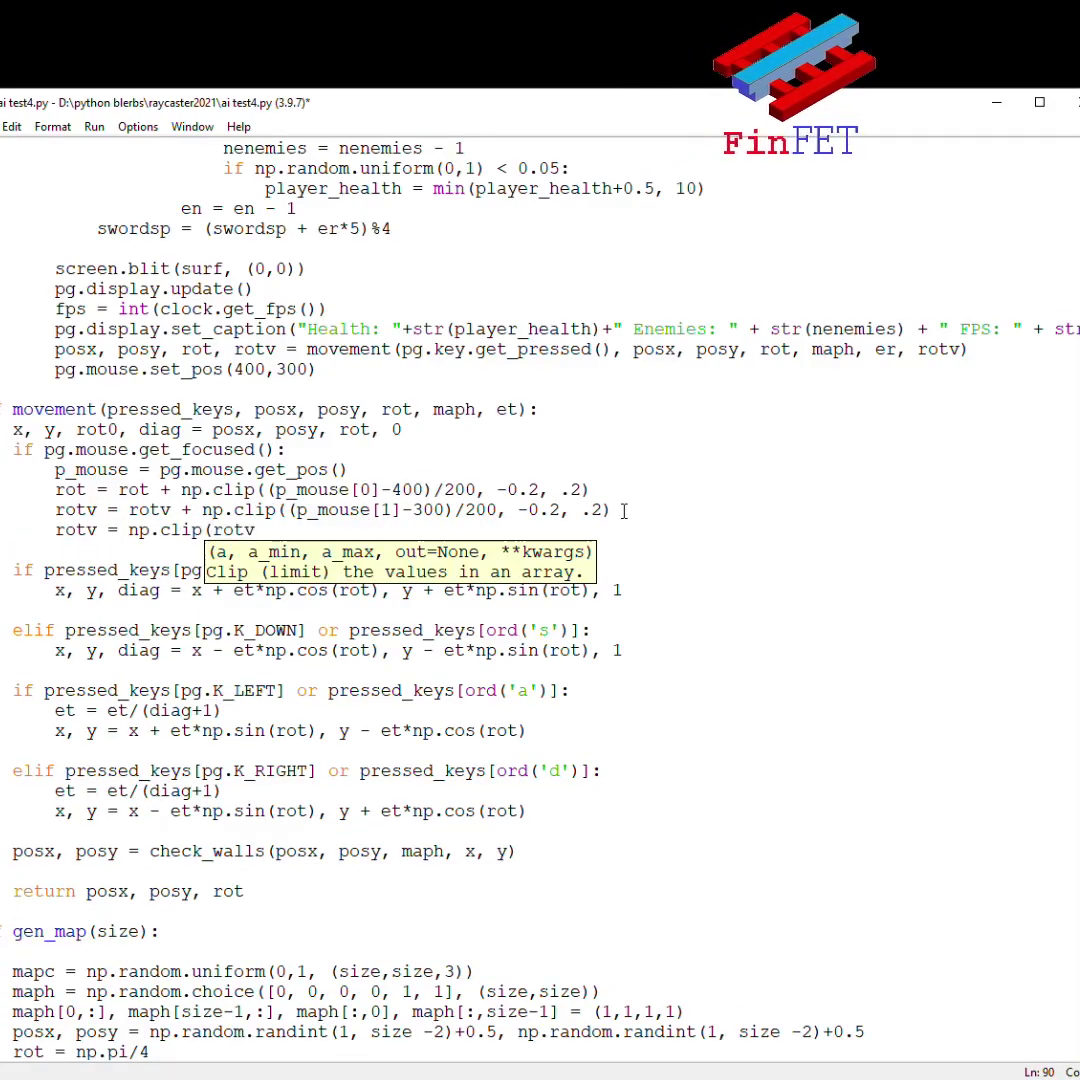
type(", -0.8, 0.8)")
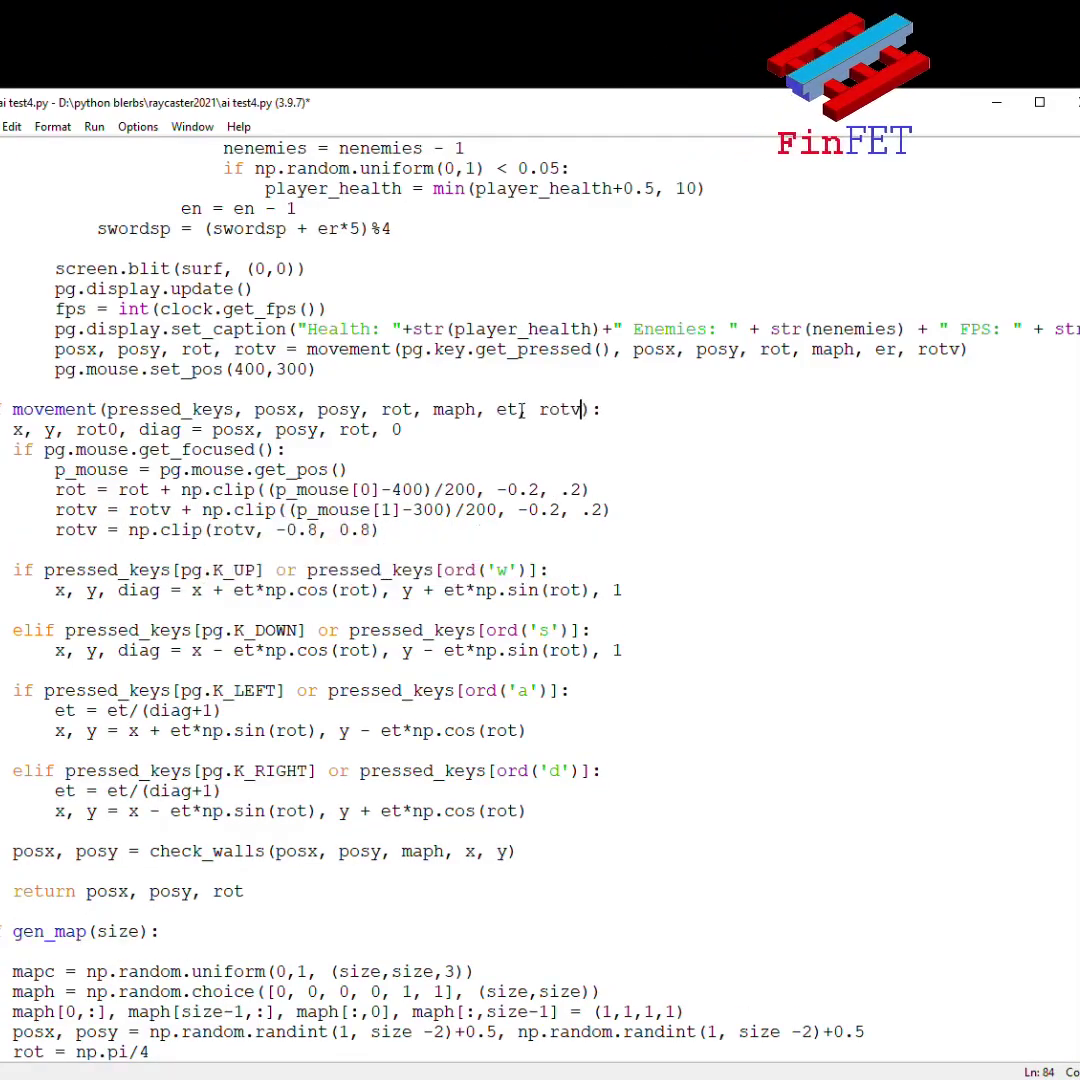
scroll(557, 690, "up", 9)
scroll(163, 630, "down", 1)
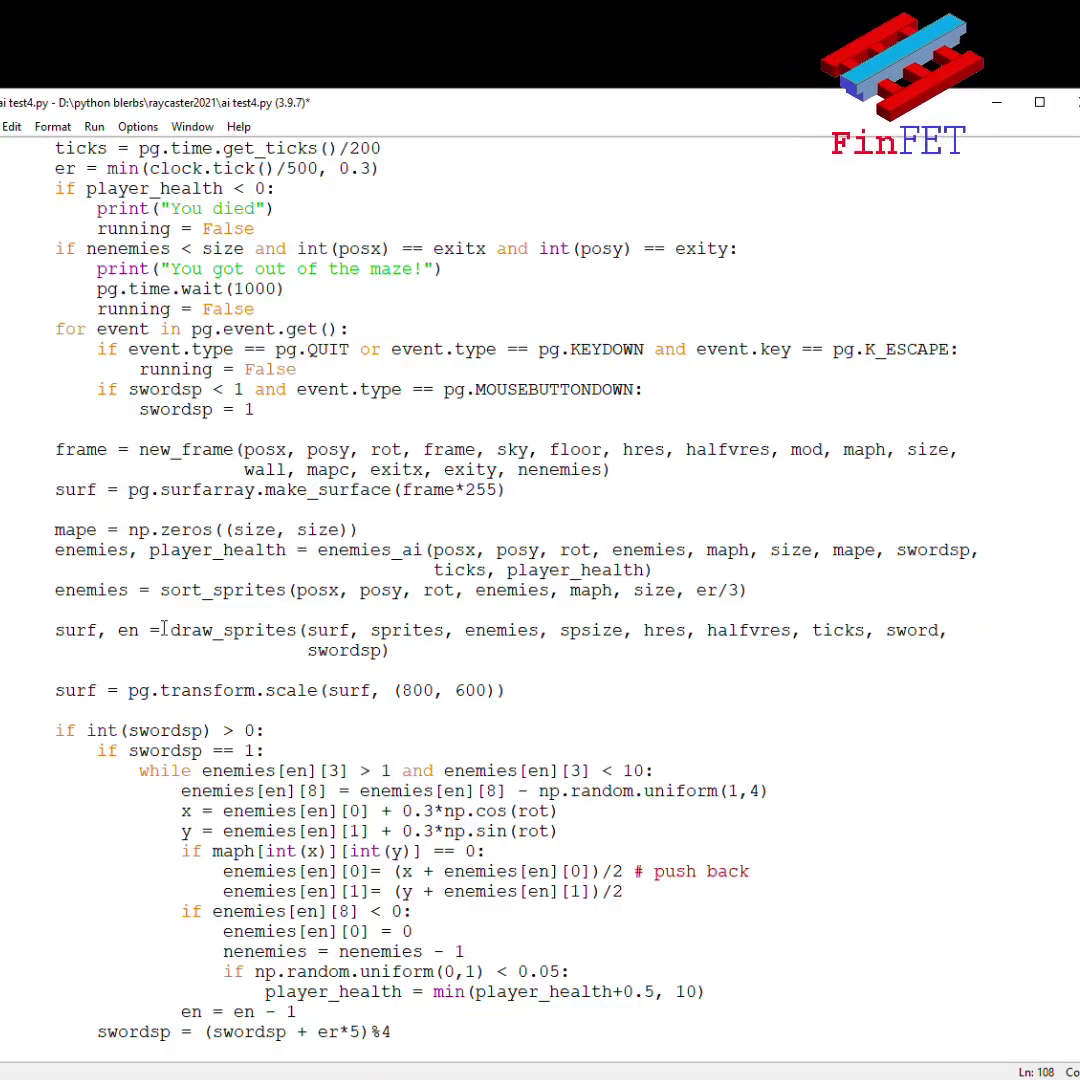
type(", rotv")
scroll(418, 517, "up", 5)
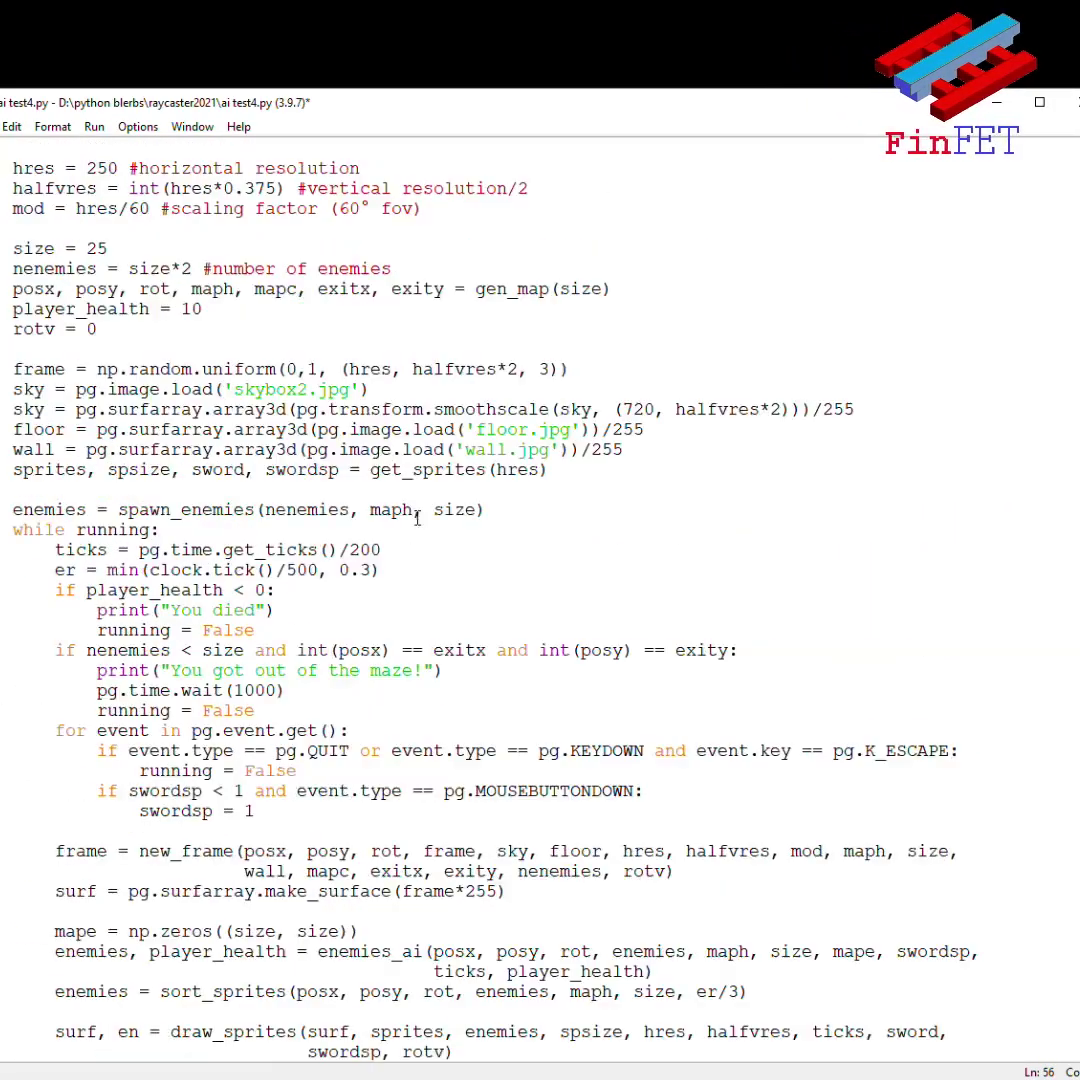
left_click(380, 390)
key("Return")
type("offset =")
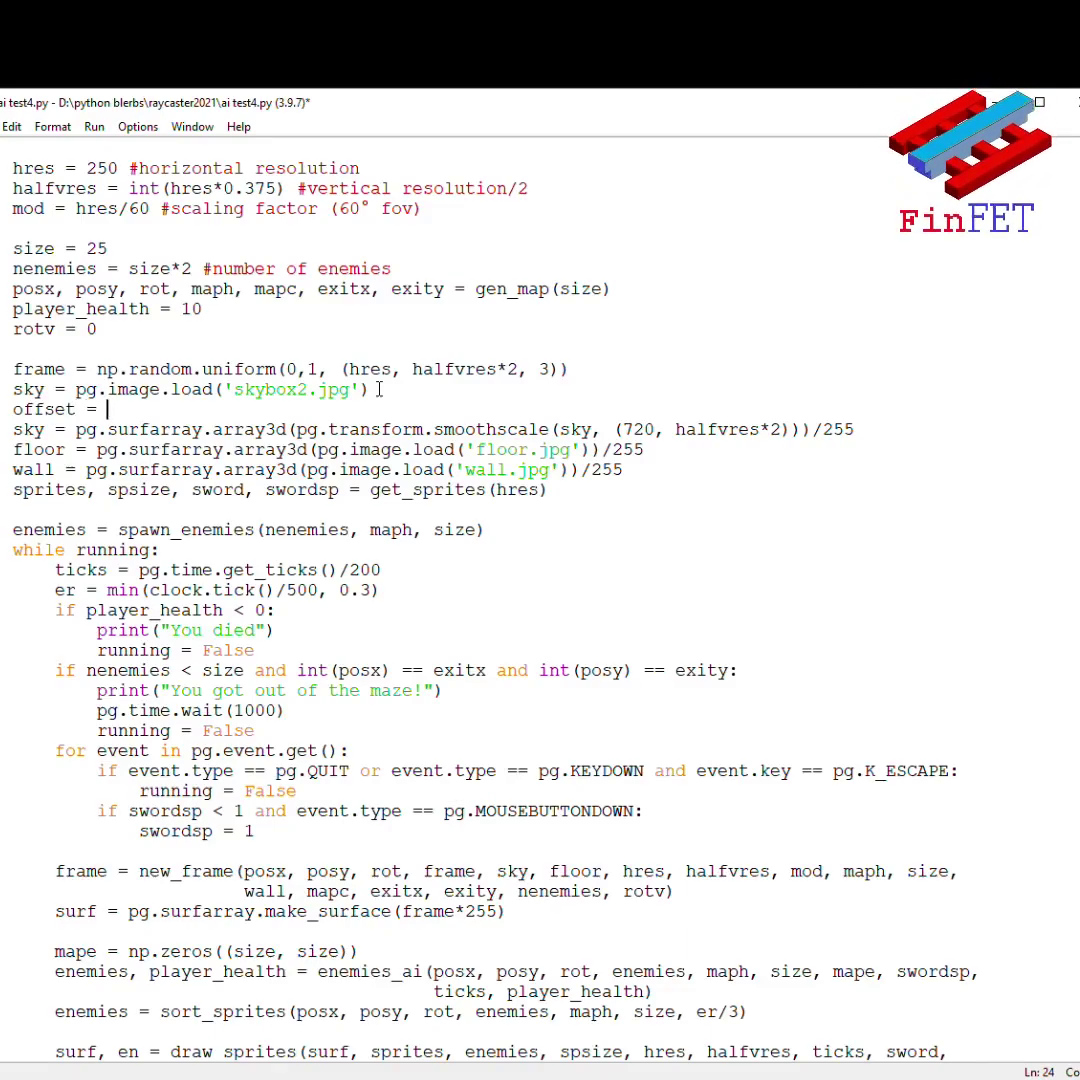
type("halfvr")
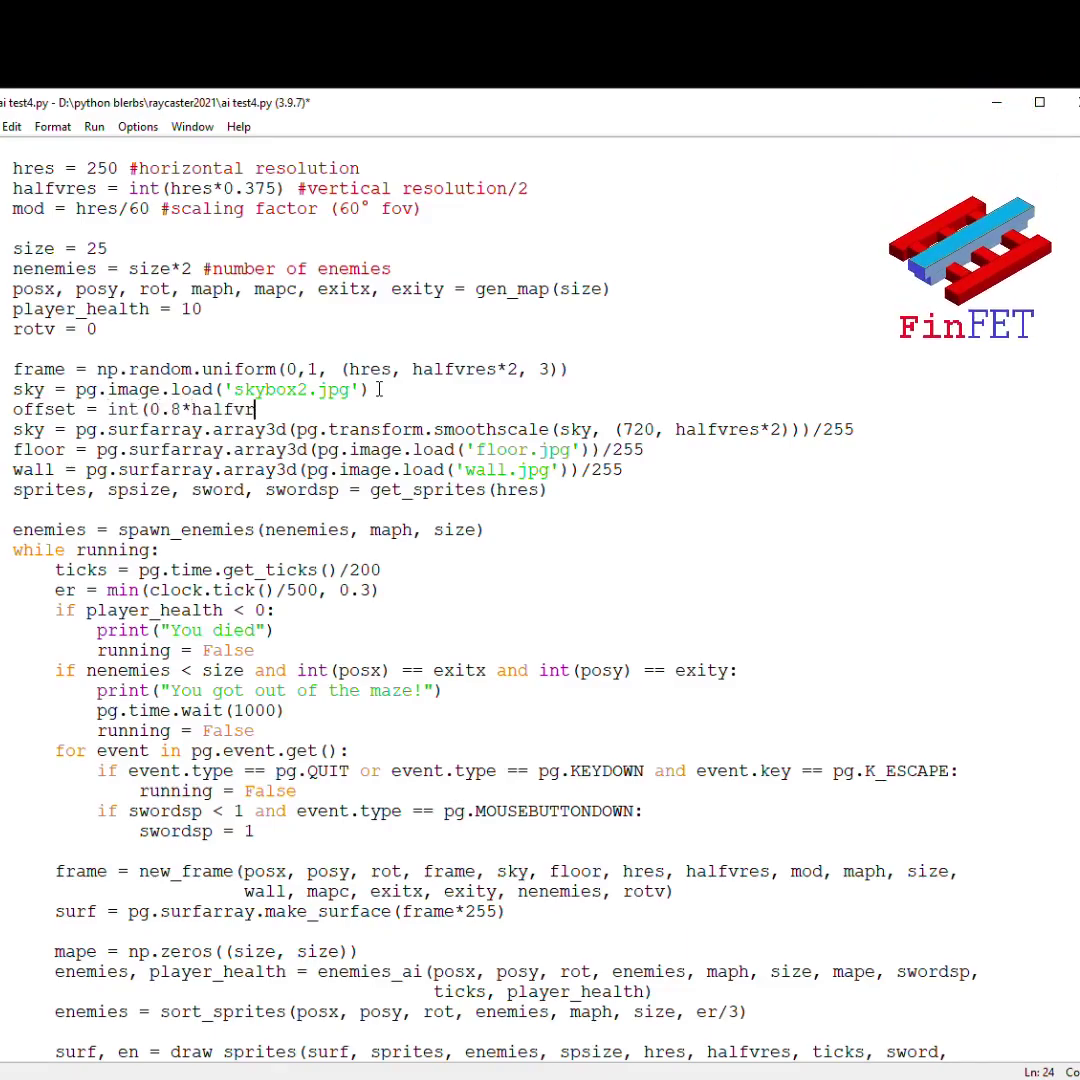
type("+offset")
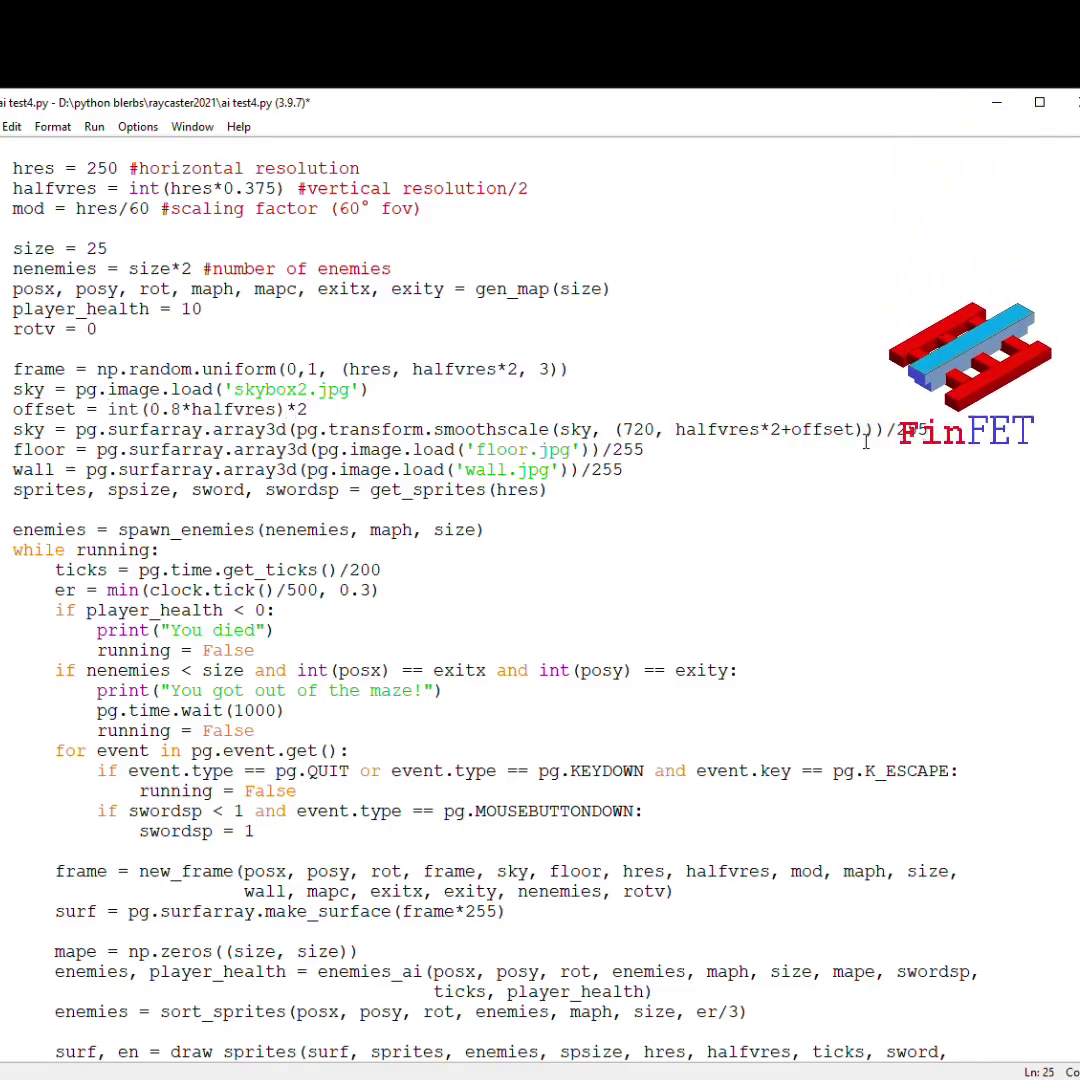
scroll(611, 494, "down", 10)
scroll(999, 476, "down", 10)
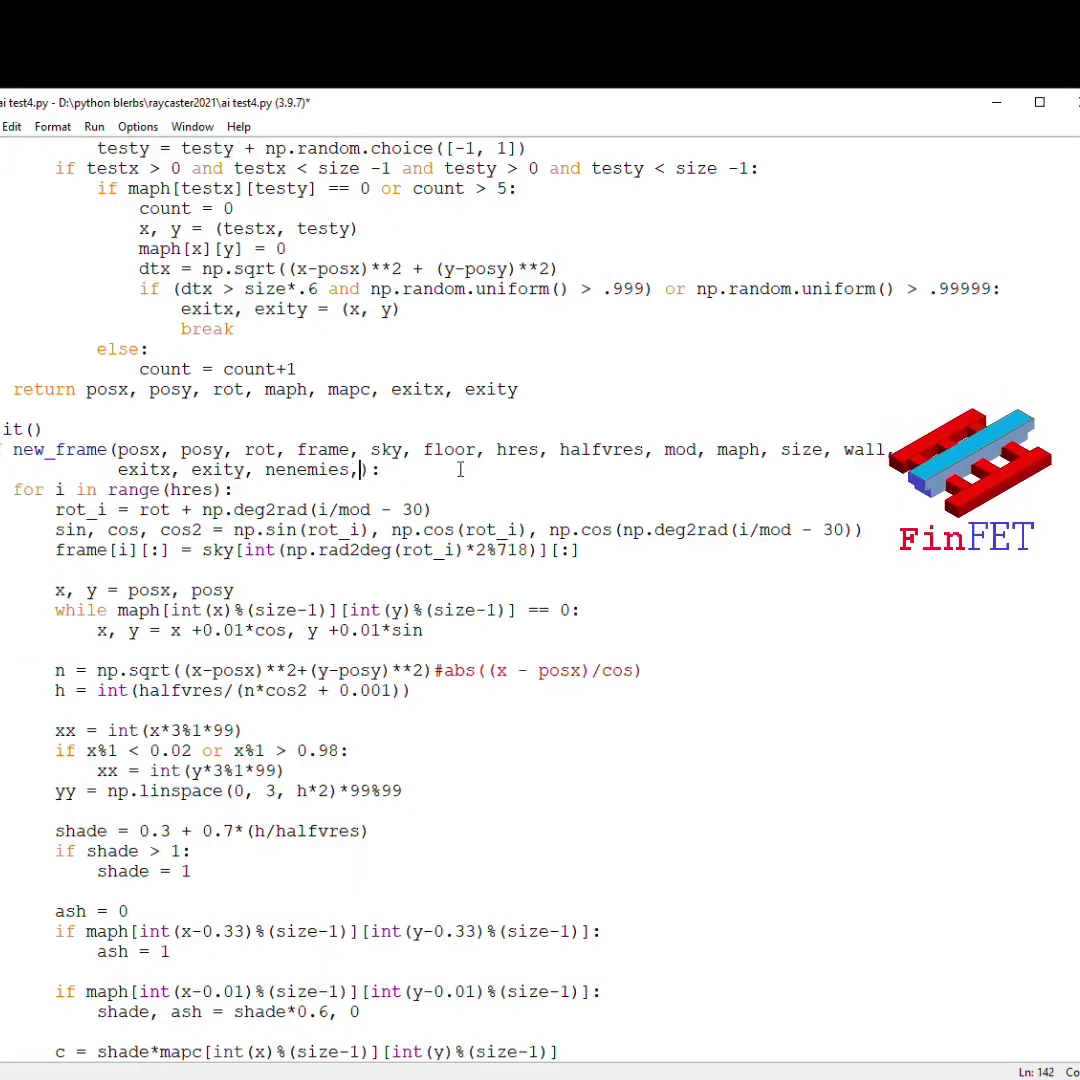
type("rotv")
Give new_frame rotv, offset and skystart lines, and slice sky columns [skystart:skystart+2*halfvres]
key("Return")
type("offset = ")
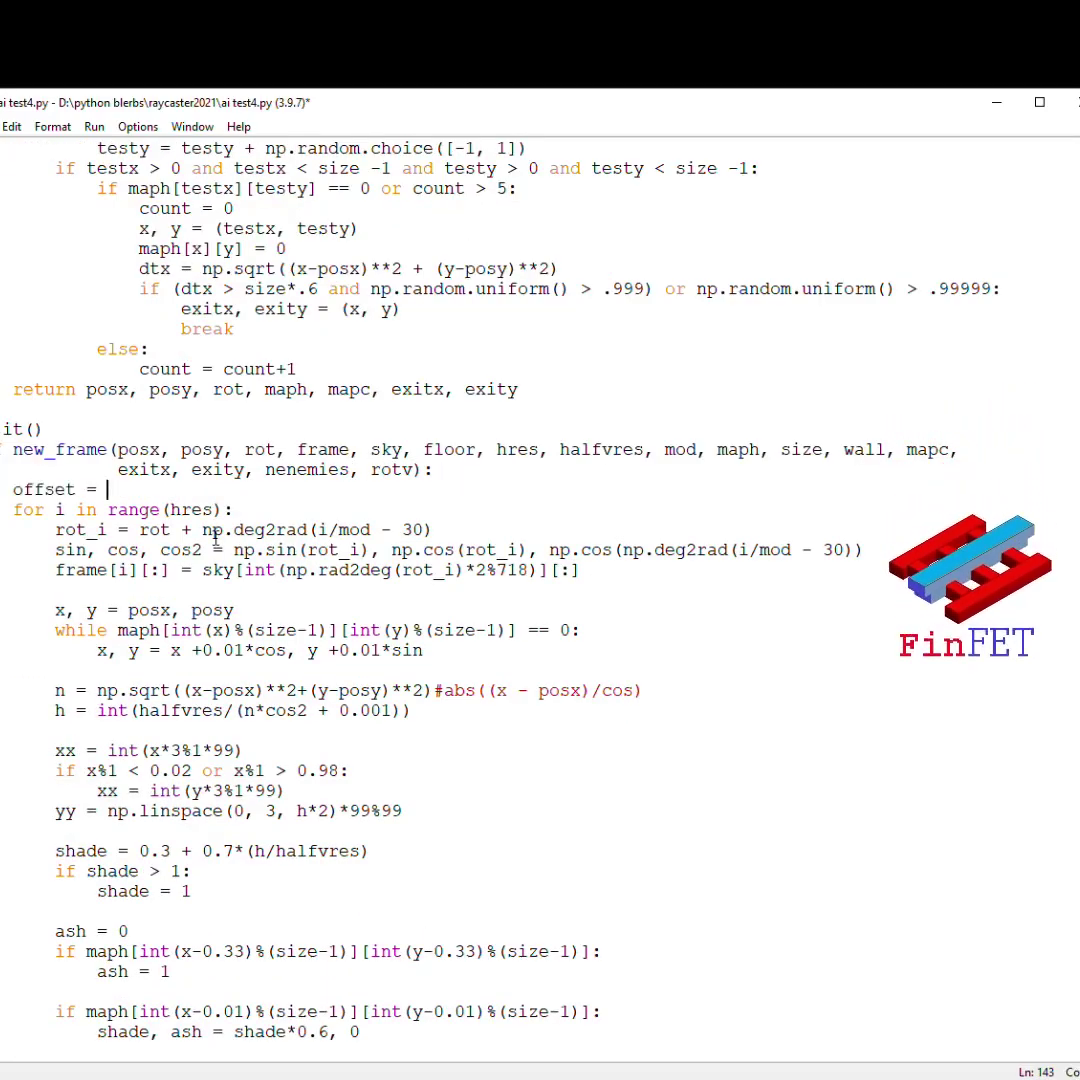
type("-int(halfvres*rotv)")
key("Return")
type("sky")
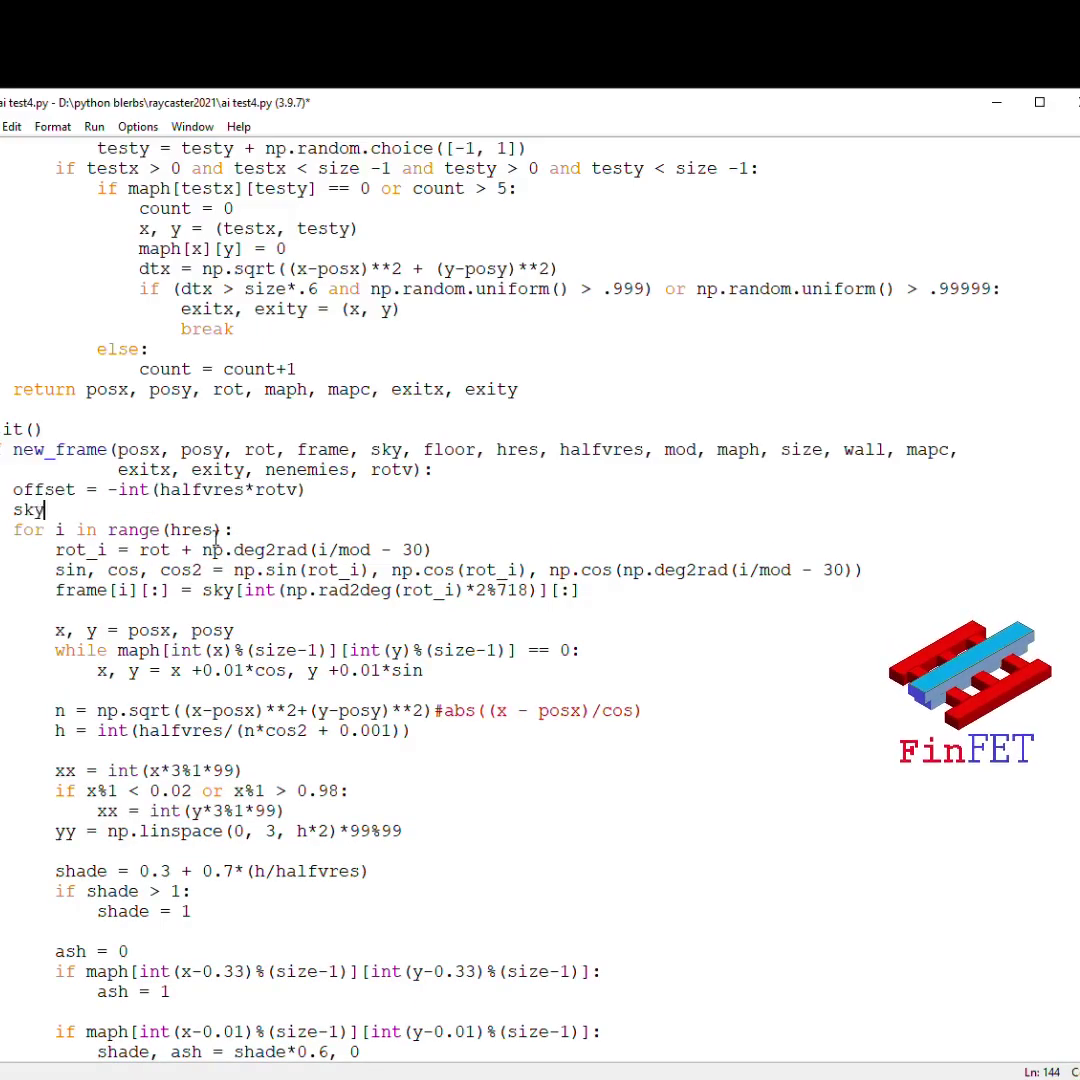
type("start = int(halfvres*0.8")
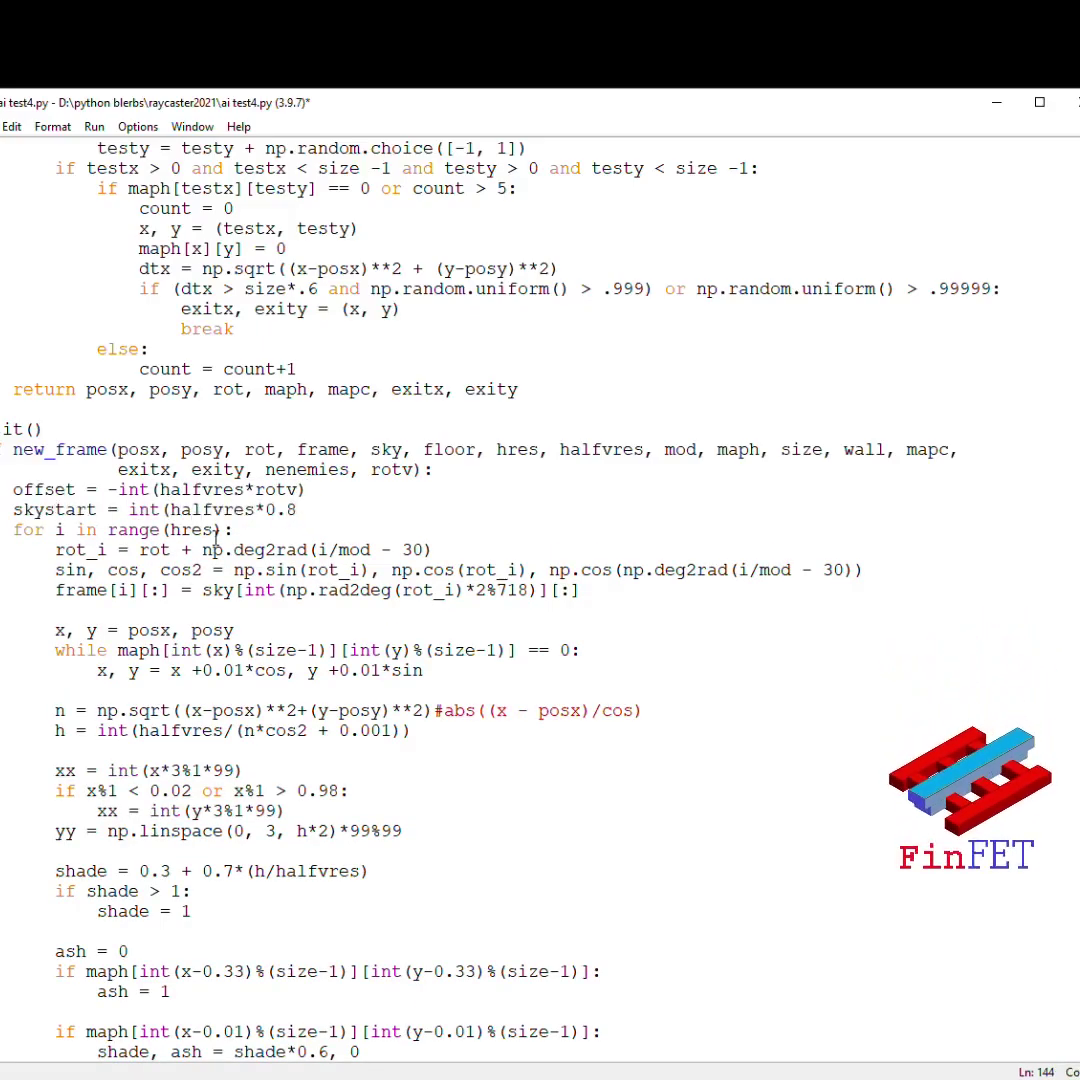
type(" - offset)")
left_click(562, 590)
type("skystart")
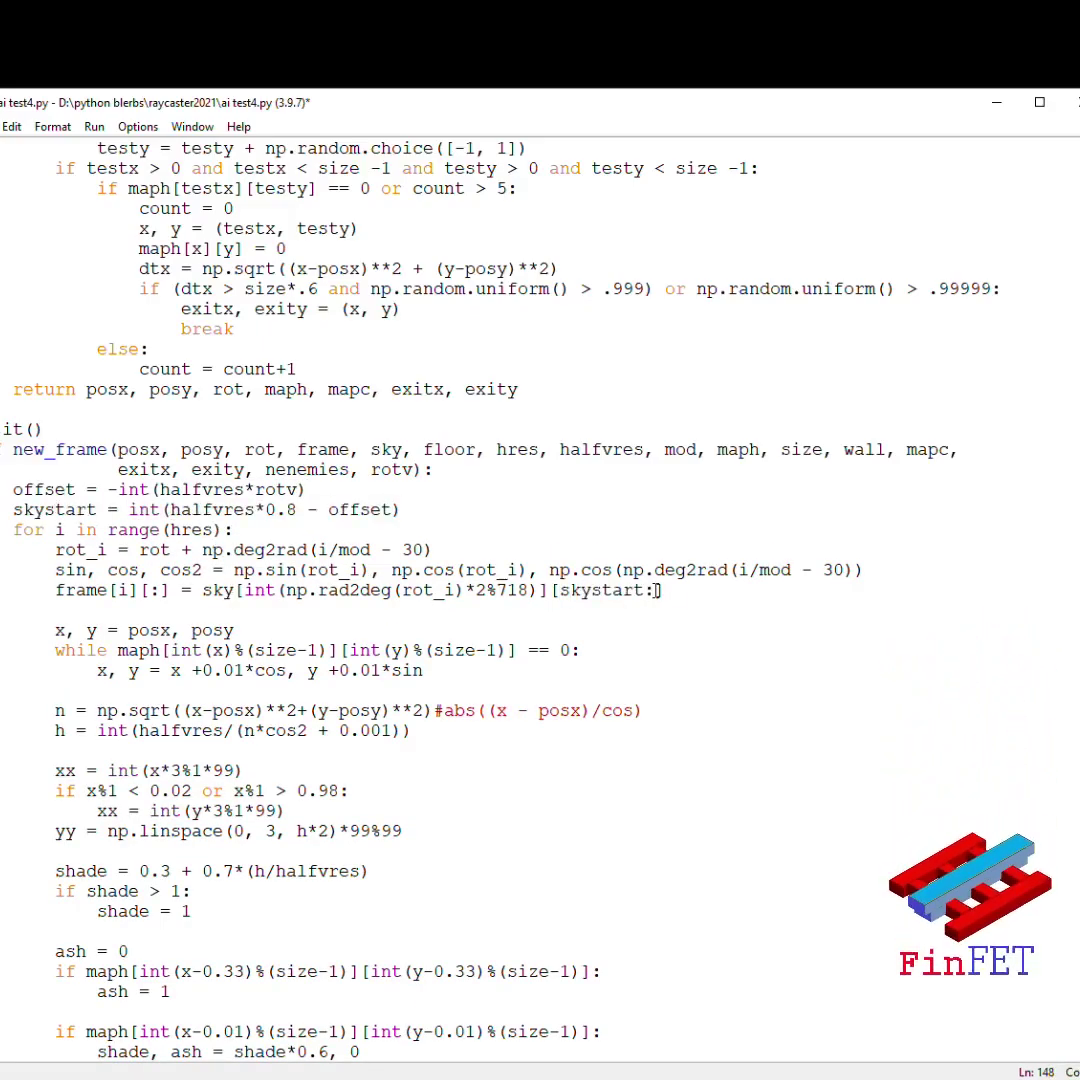
left_click(655, 590)
type("skystart+2*halfvres")
scroll(370, 620, "down", 10)
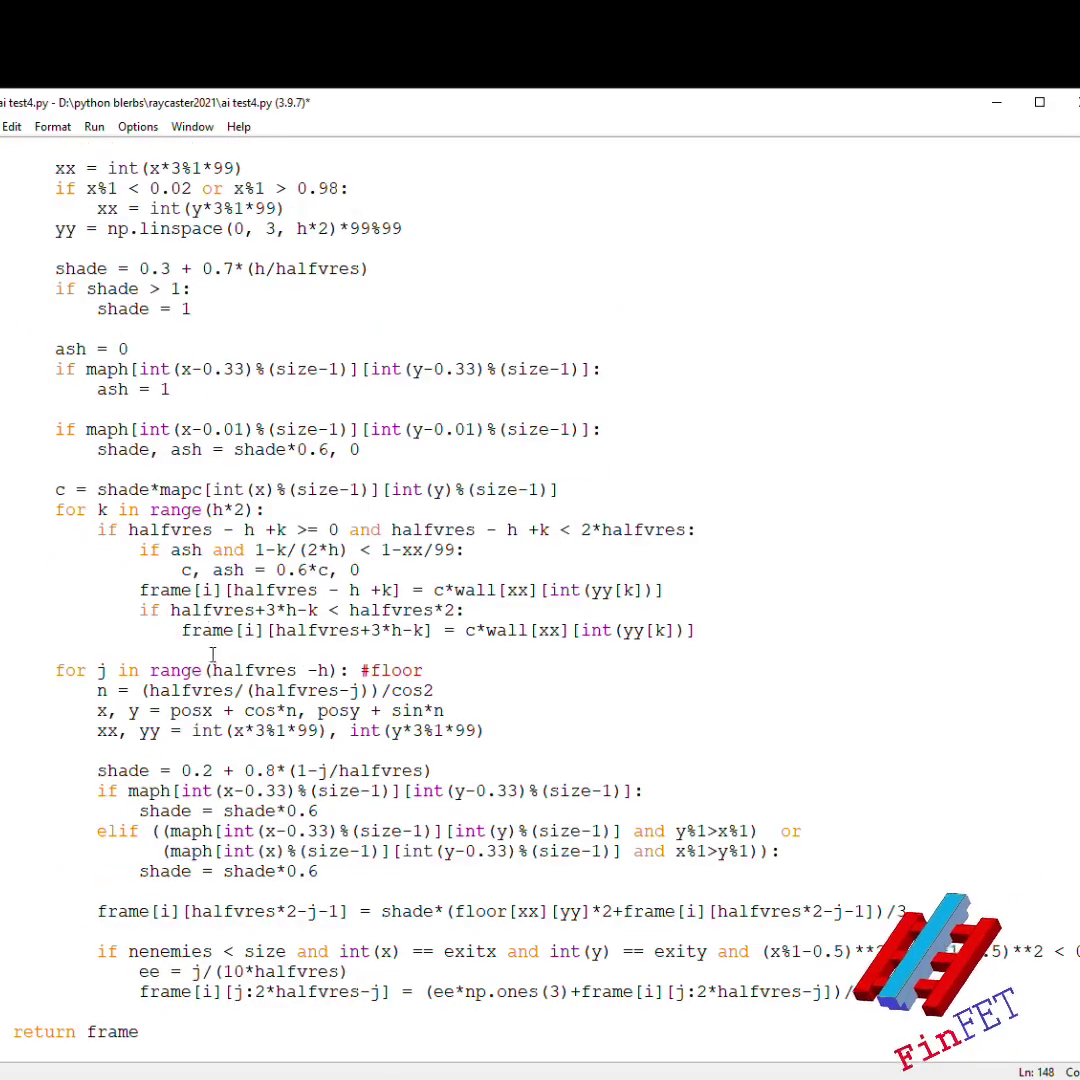
Add +offset to the wall bounds check, wall pixel line and floor loop range
left_click(285, 529)
type("+offset")
left_click(631, 529)
type("+offset")
left_click(395, 590)
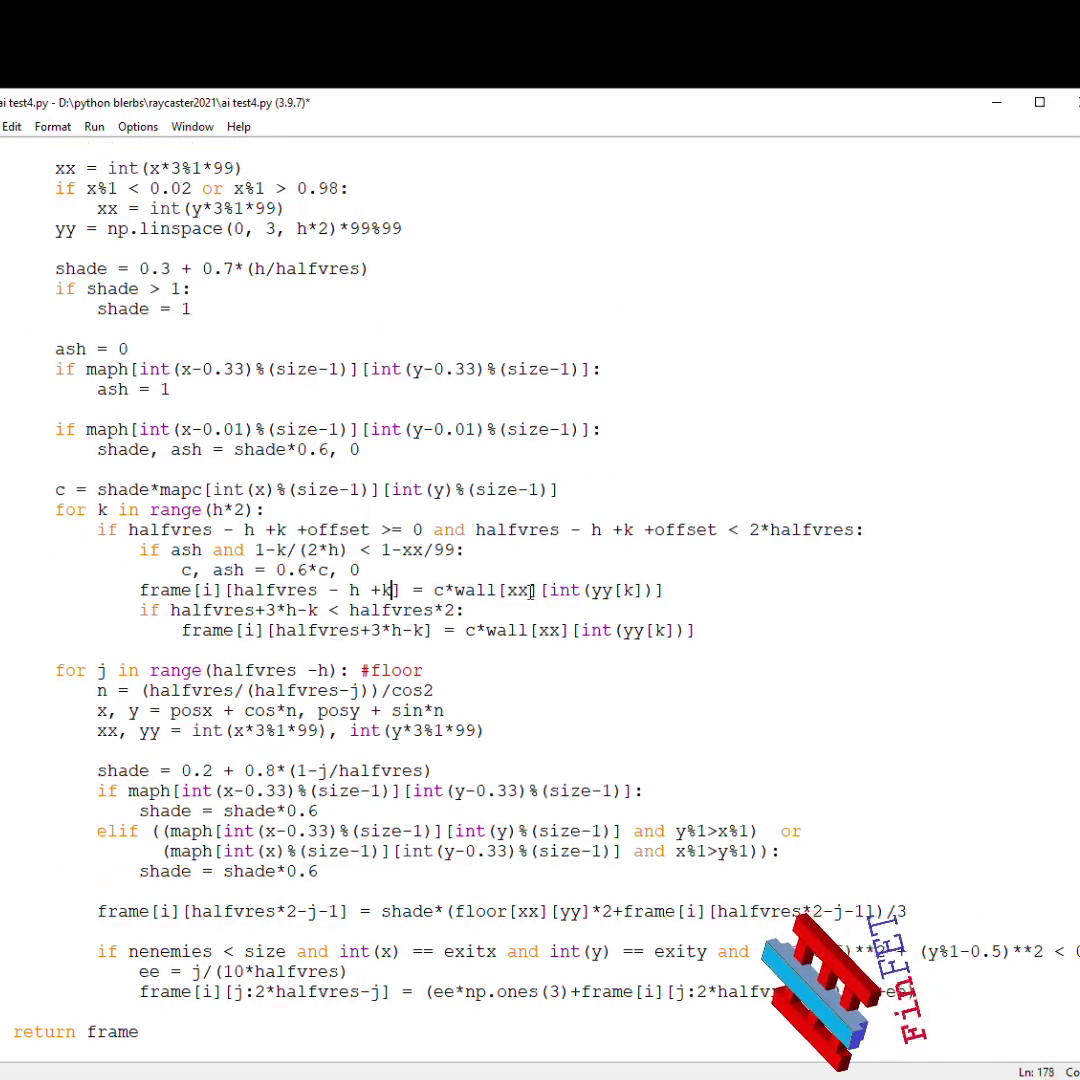
type("+offset")
key("ctrl+bracketleft")
left_click(275, 610)
type("+offset")
left_click(382, 630)
type("+offset")
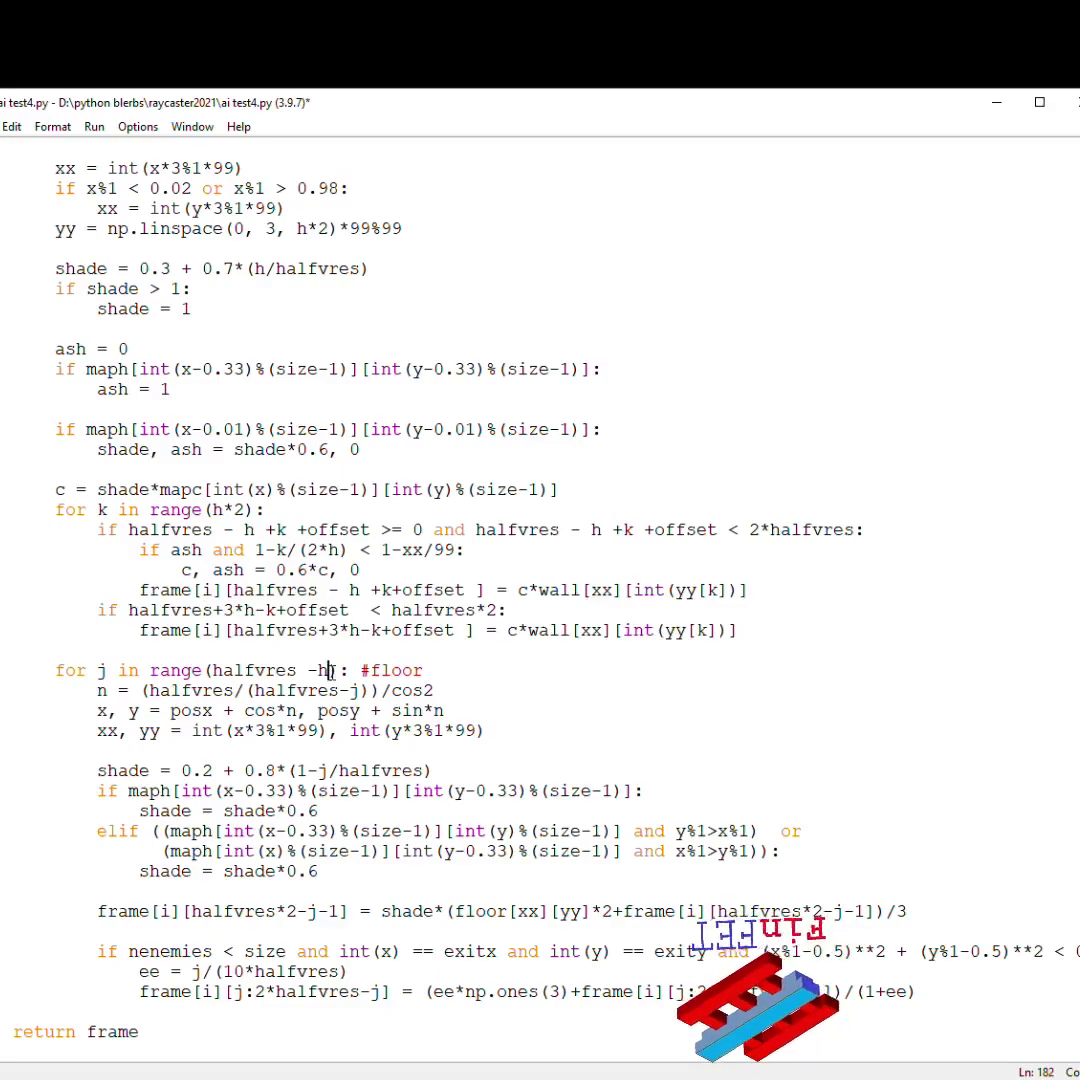
Change the floor shading to shade = min(0.2 + 0.8/n, 1)
left_click_drag(276, 770, 431, 770)
type("-offset")
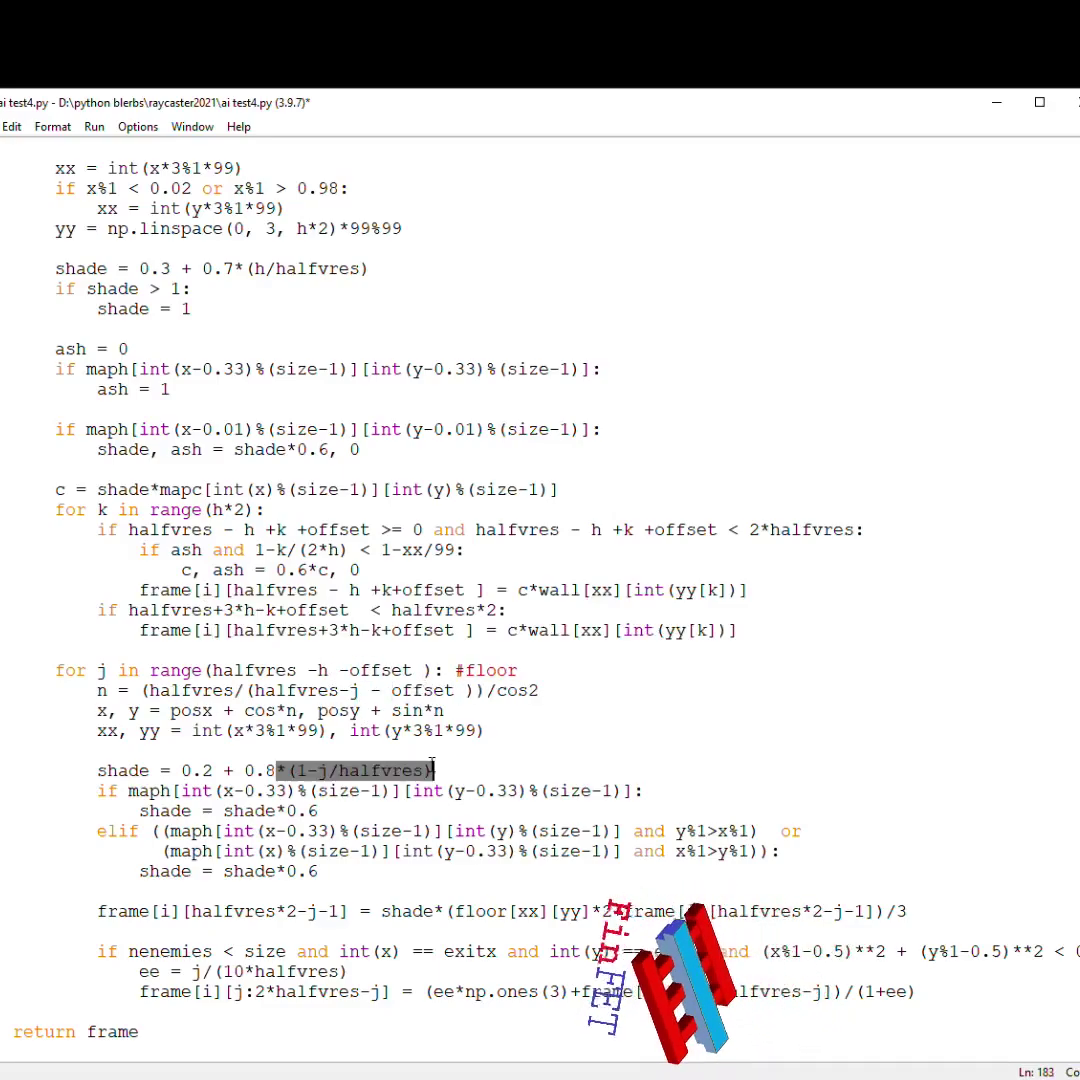
type("/n")
left_click(181, 770)
type("min(")
left_click(349, 770)
type(", 1)")
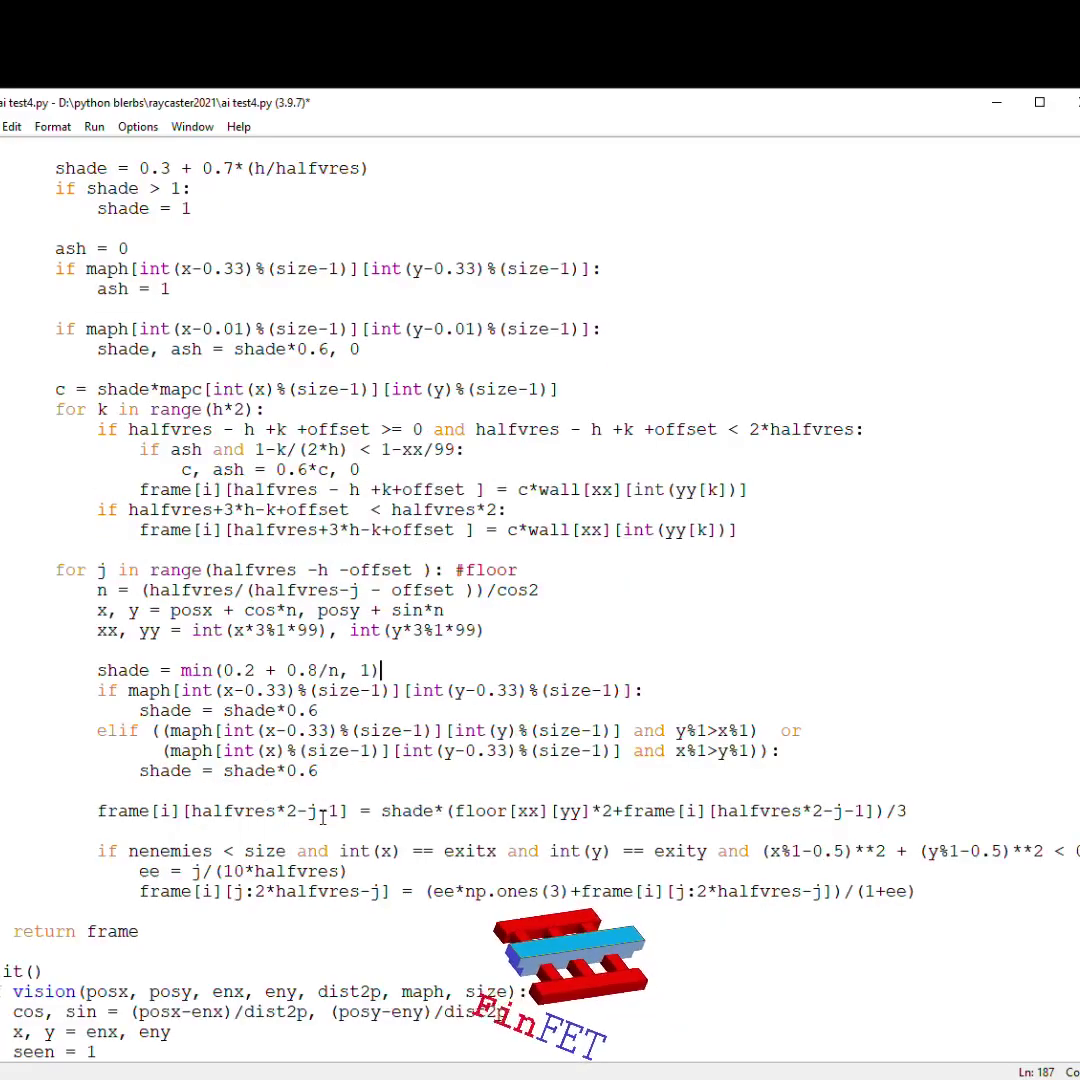
scroll(349, 766, "down", 20)
Add a rotv parameter and vertical offset to draw_sprites for the enemies
left_click(676, 628)
key("Return")
type("offset = ")
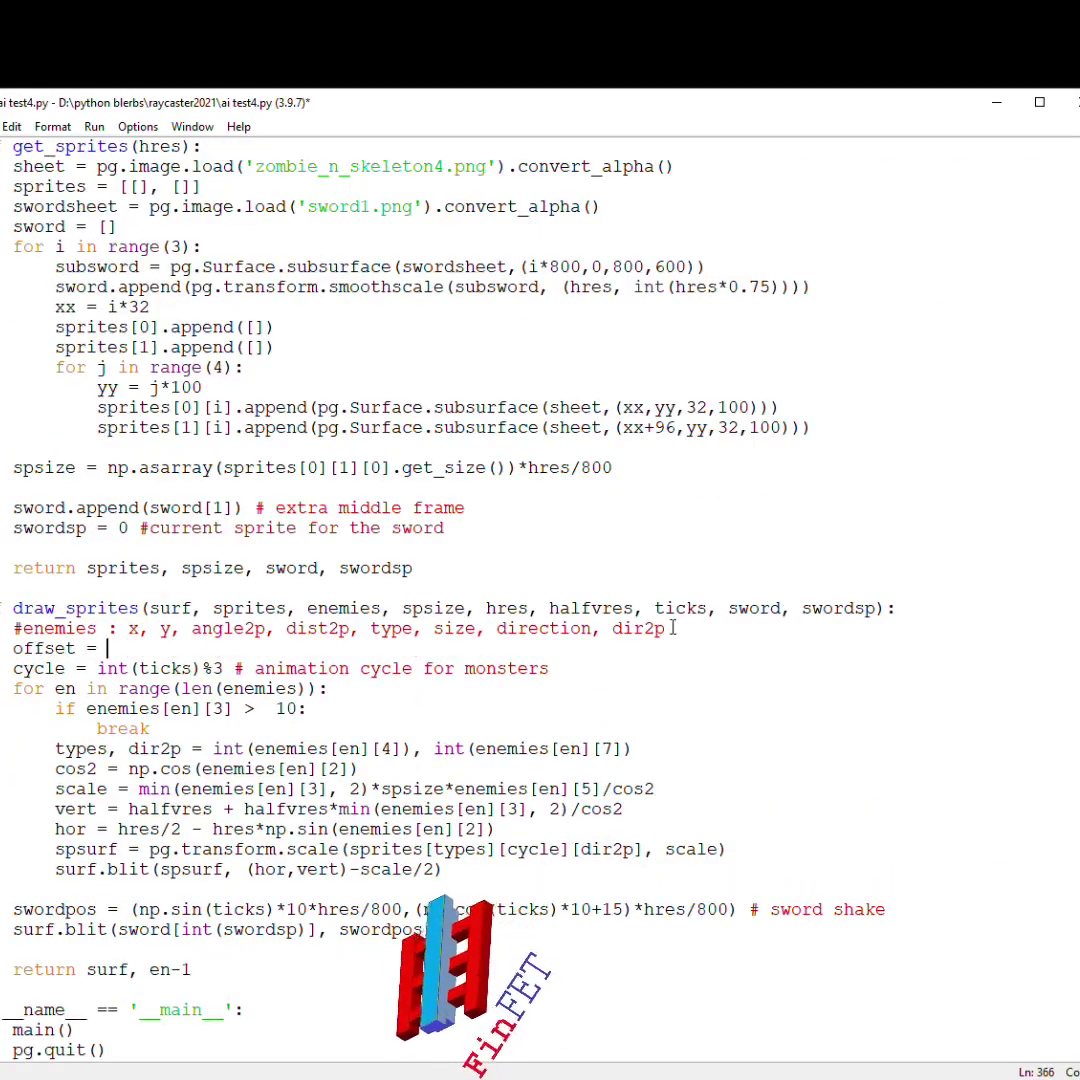
type("ror")
left_click(877, 608)
type(", rotv")
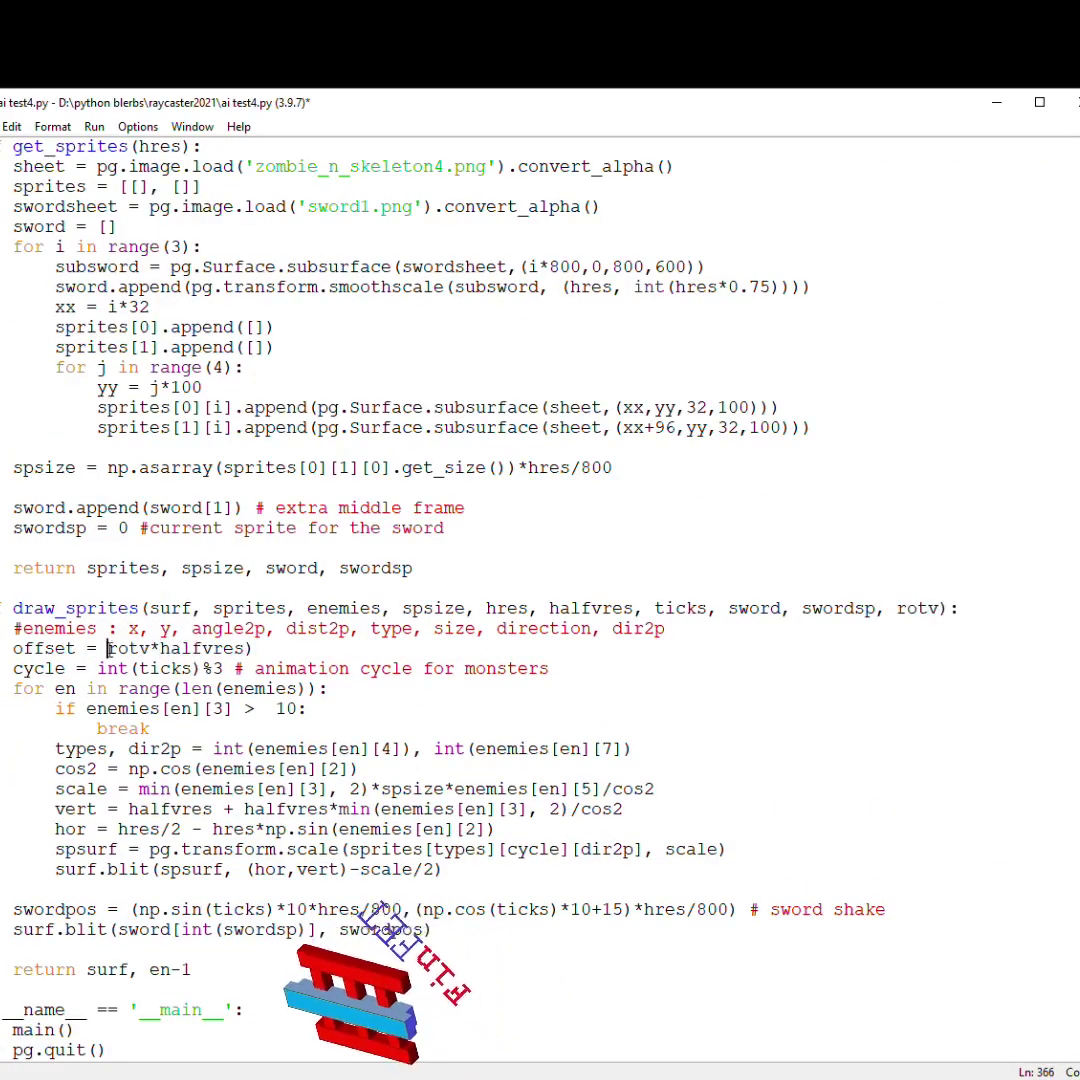
type("int(")
key("End")
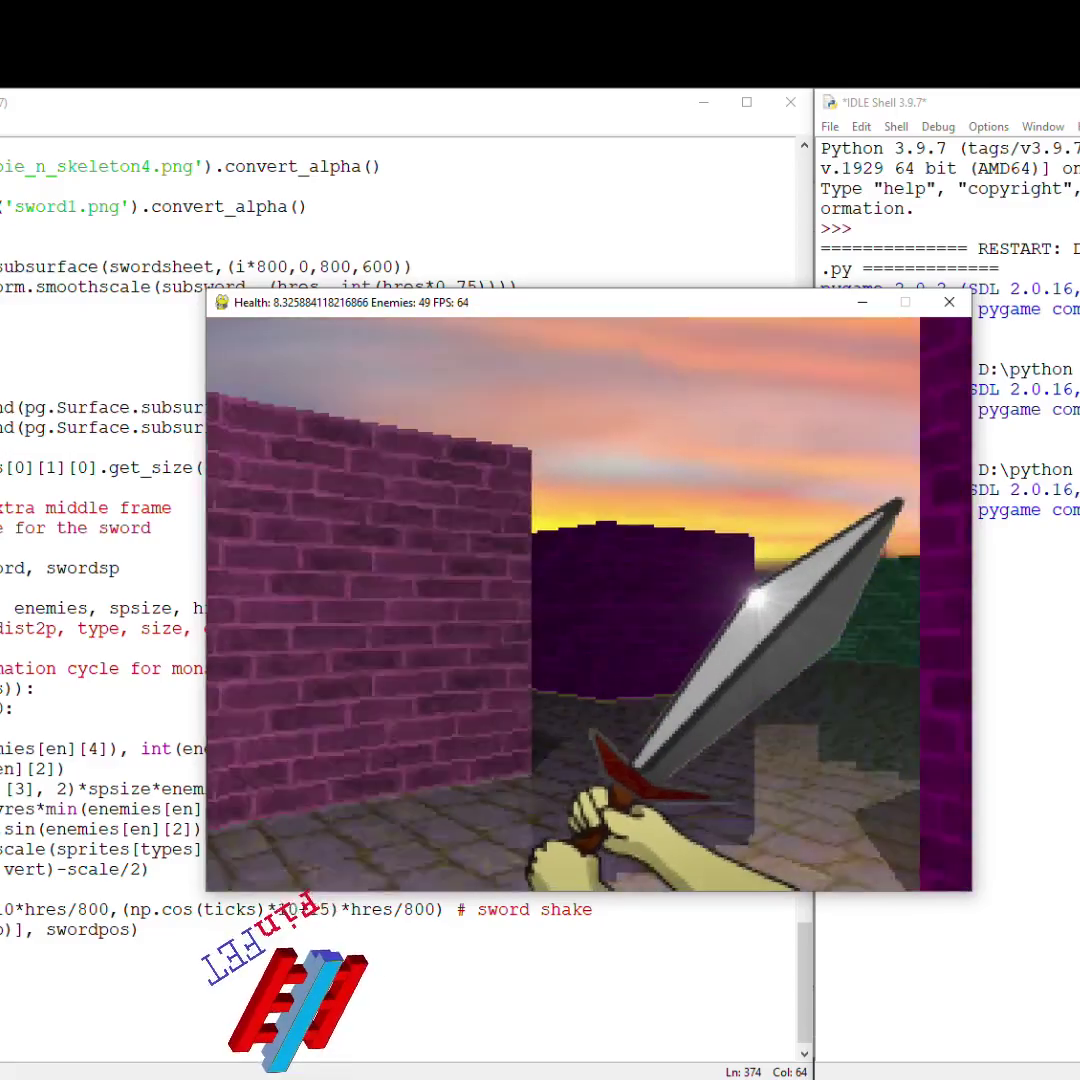